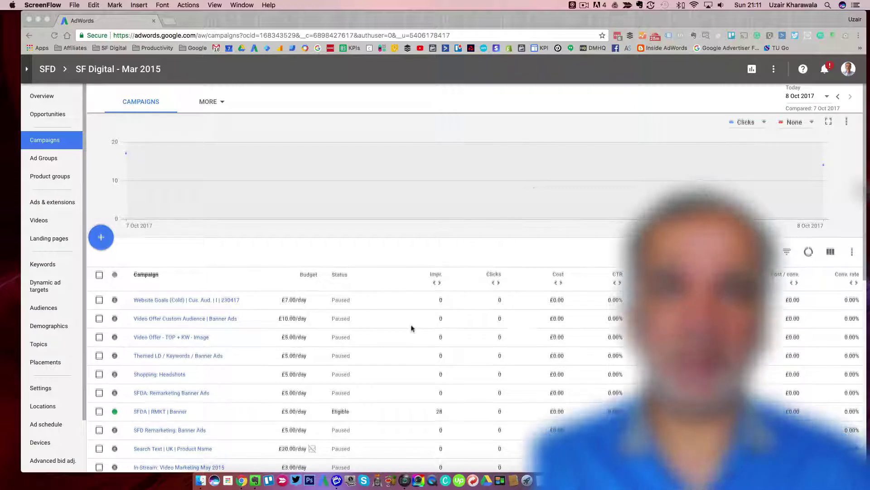
# - Refresh the campaigns list and briefly view, then close, the account tools and settings overview
pyautogui.scroll(-1, 411, 326)
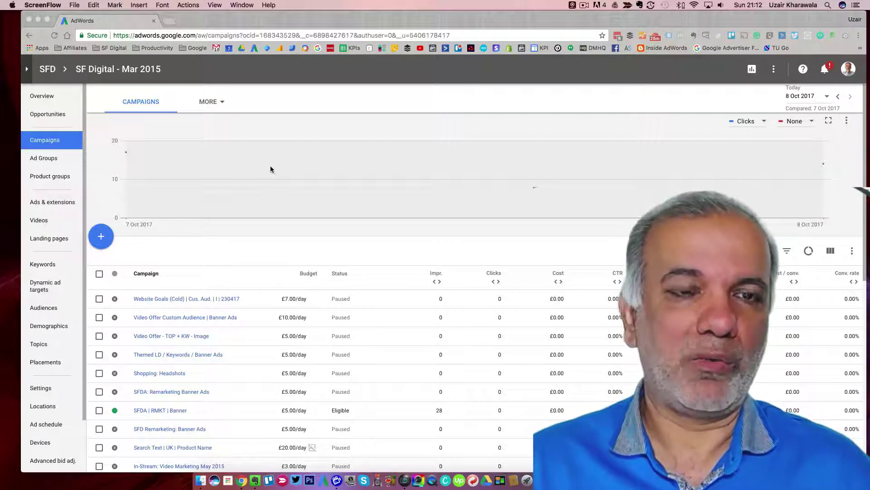
pyautogui.scroll(-1, 286, 171)
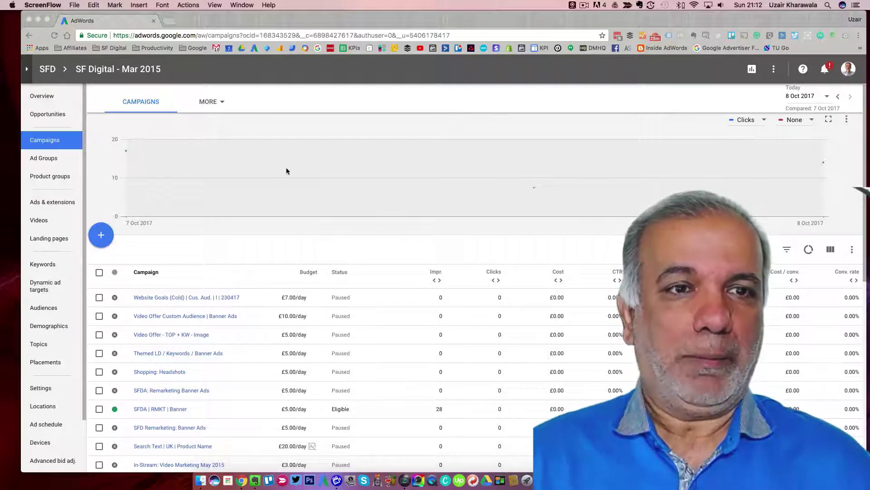
pyautogui.scroll(1, 287, 171)
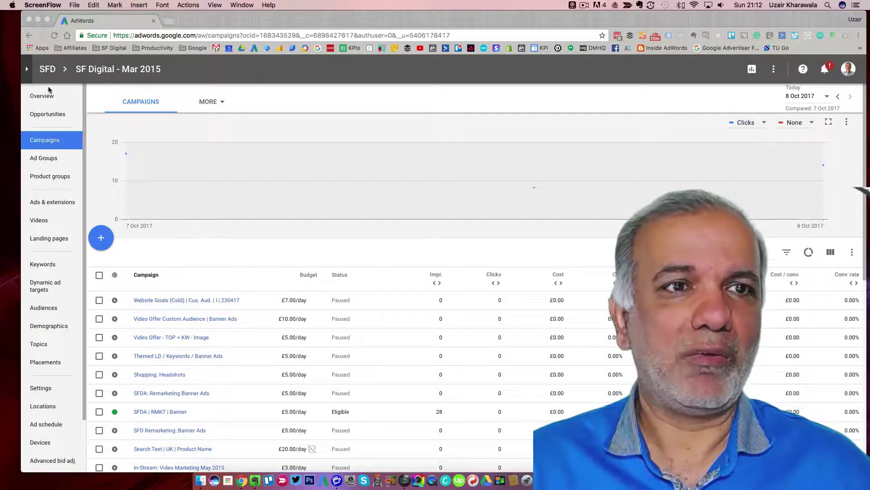
pyautogui.click(43, 138)
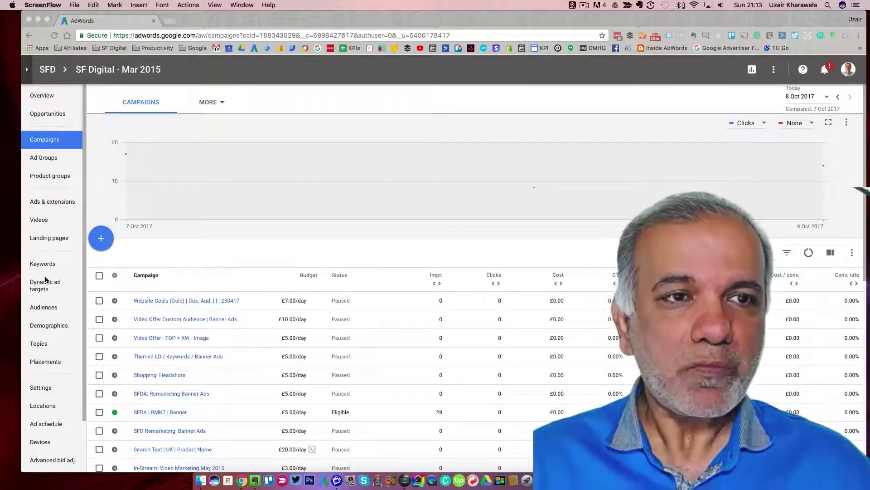
pyautogui.click(99, 196)
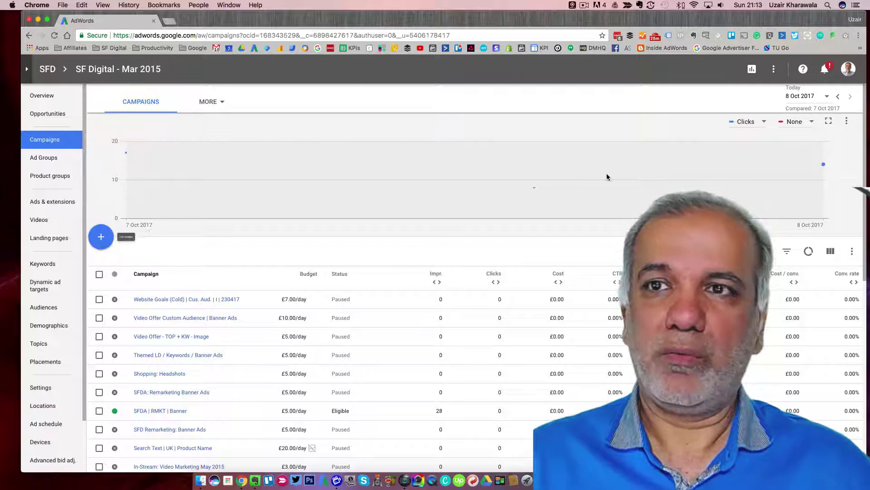
pyautogui.moveTo(577, 180)
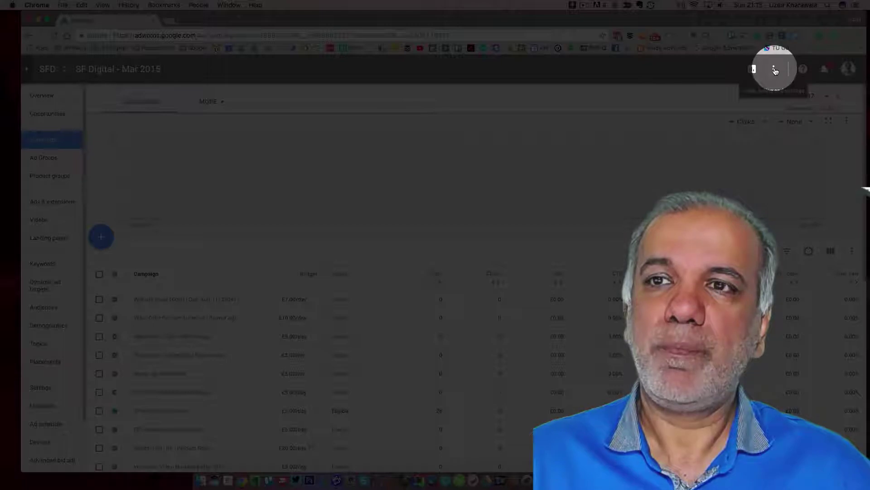
pyautogui.click(775, 71)
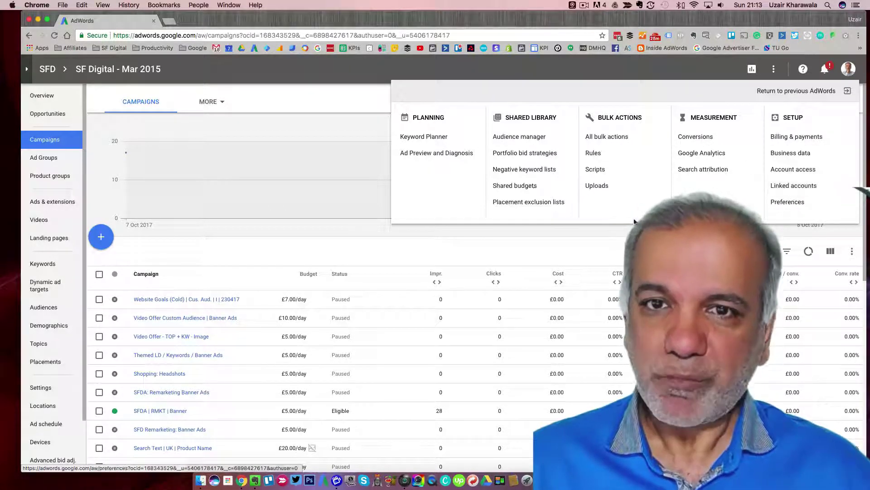
pyautogui.click(358, 125)
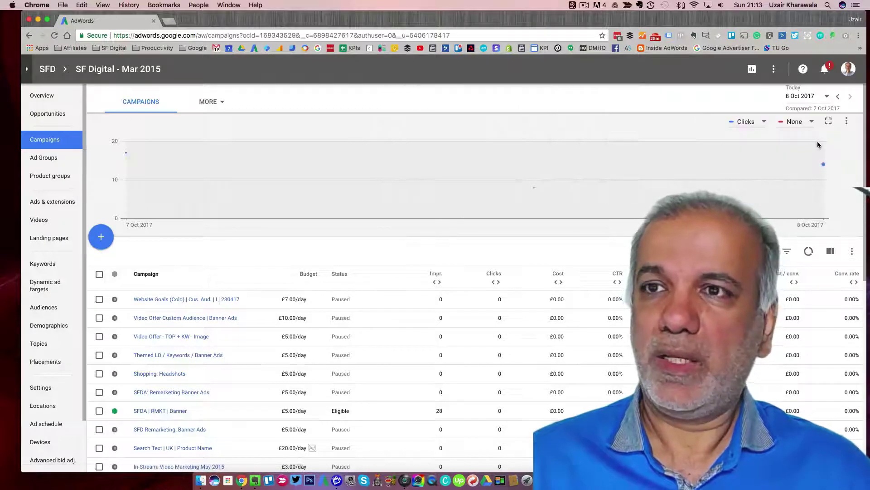
# - Read the 'Daily budgets now have more flexibility' notification, dismiss it and close the notifications panel
pyautogui.click(825, 70)
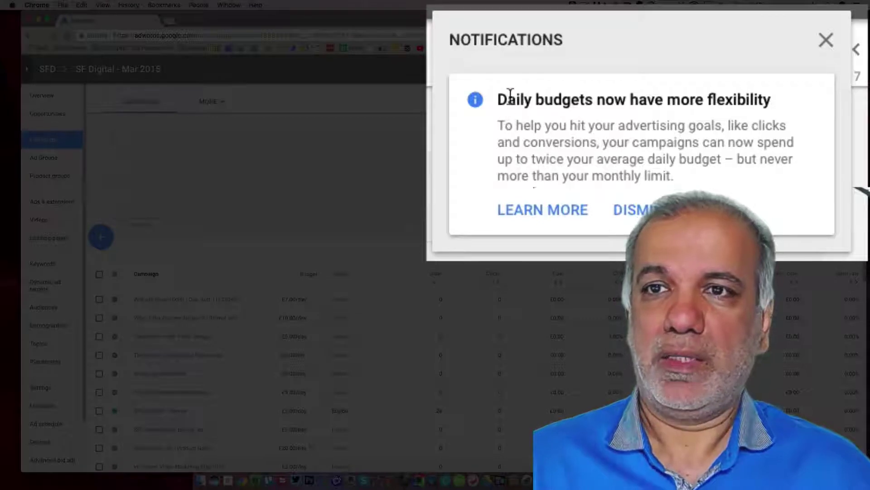
pyautogui.moveTo(510, 93); pyautogui.dragTo(749, 93)
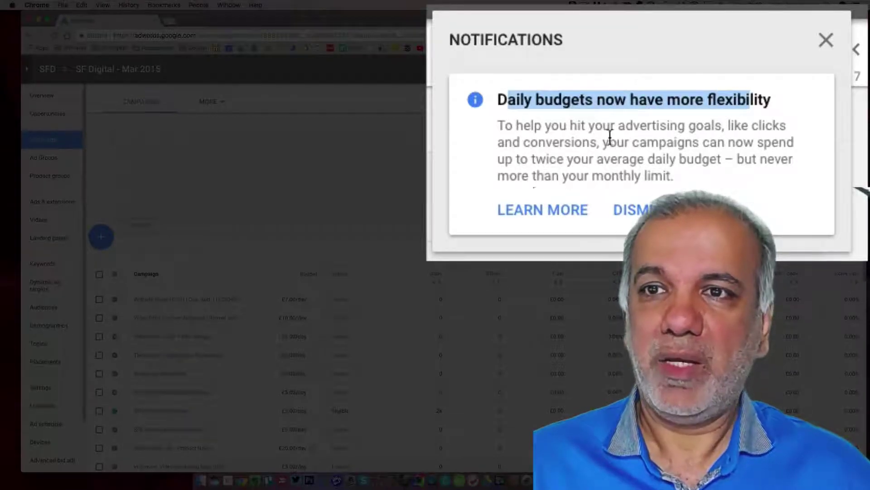
pyautogui.moveTo(517, 126); pyautogui.dragTo(785, 126)
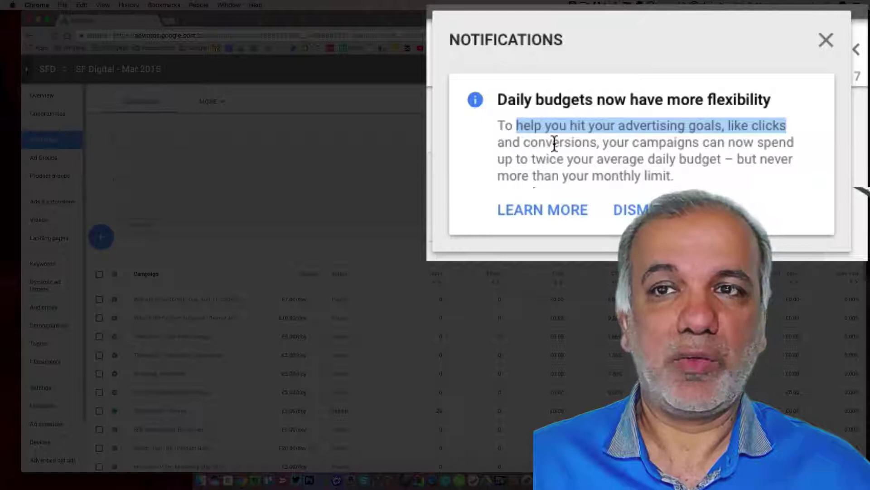
pyautogui.moveTo(679, 143); pyautogui.dragTo(743, 179)
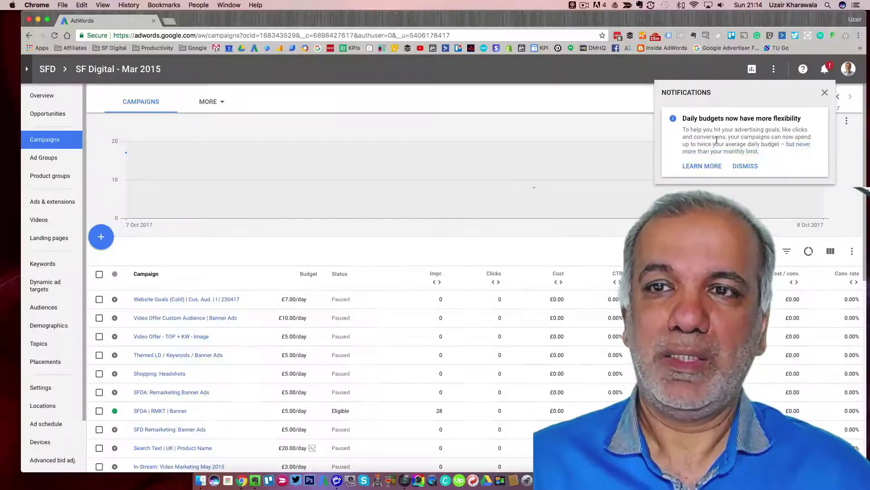
pyautogui.click(608, 140)
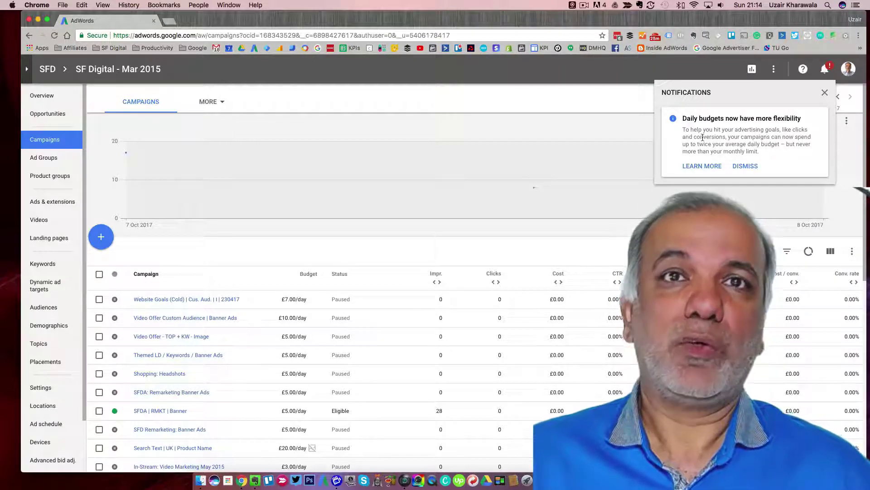
pyautogui.moveTo(700, 129); pyautogui.dragTo(771, 138)
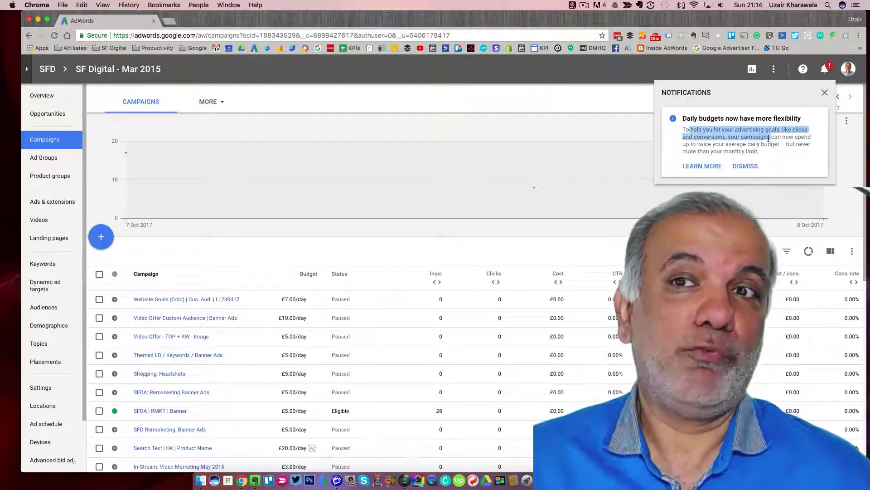
pyautogui.moveTo(768, 137); pyautogui.dragTo(771, 137)
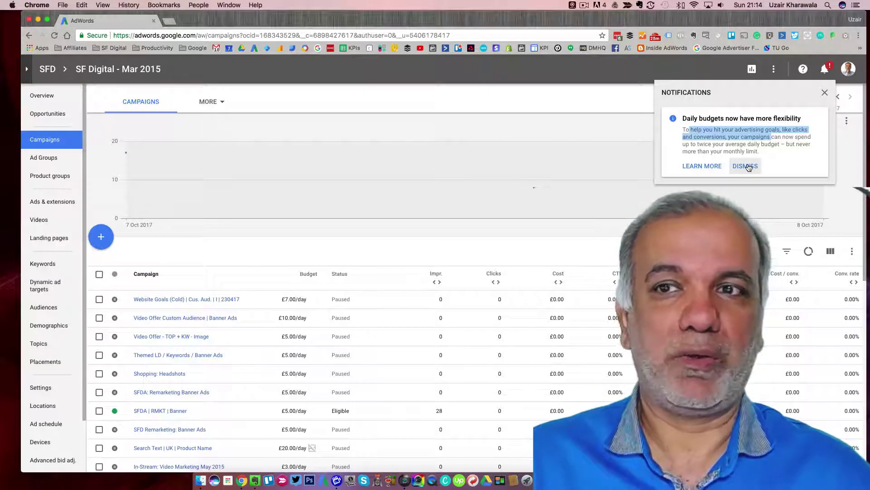
pyautogui.click(749, 167)
pyautogui.click(617, 129)
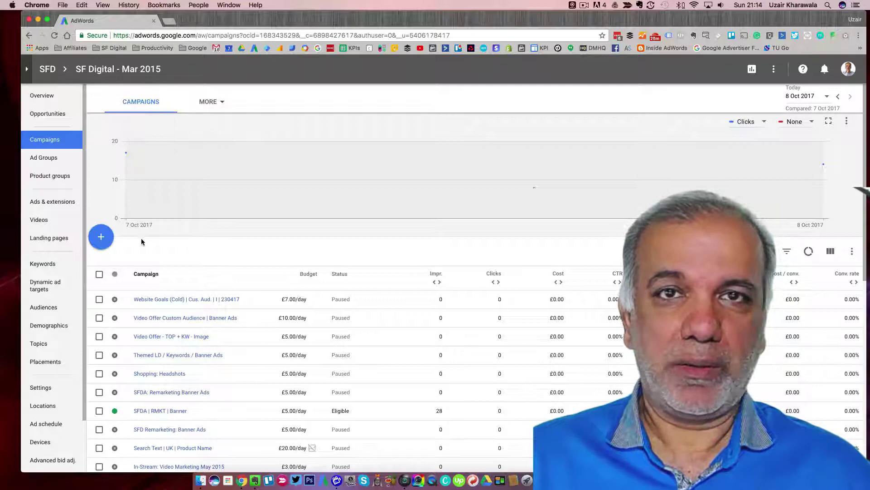
# - Create a new Search Network campaign with the 'Express interest on your website' goal selected
pyautogui.click(101, 239)
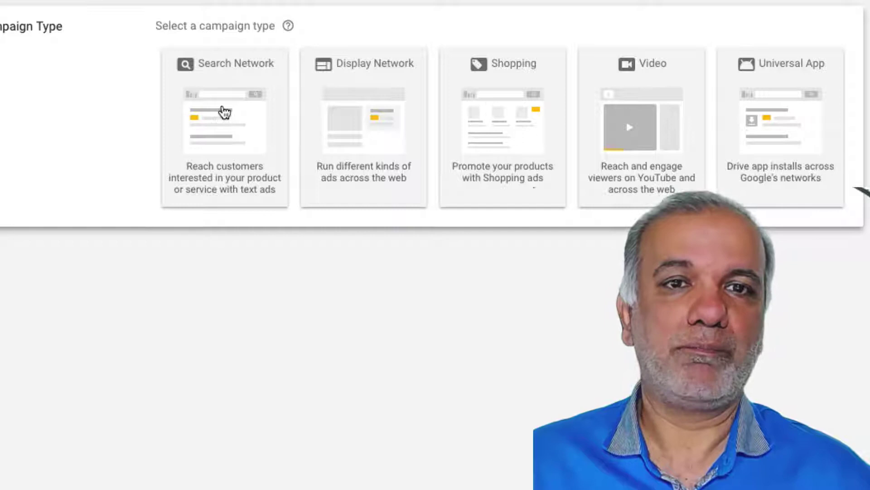
pyautogui.click(225, 114)
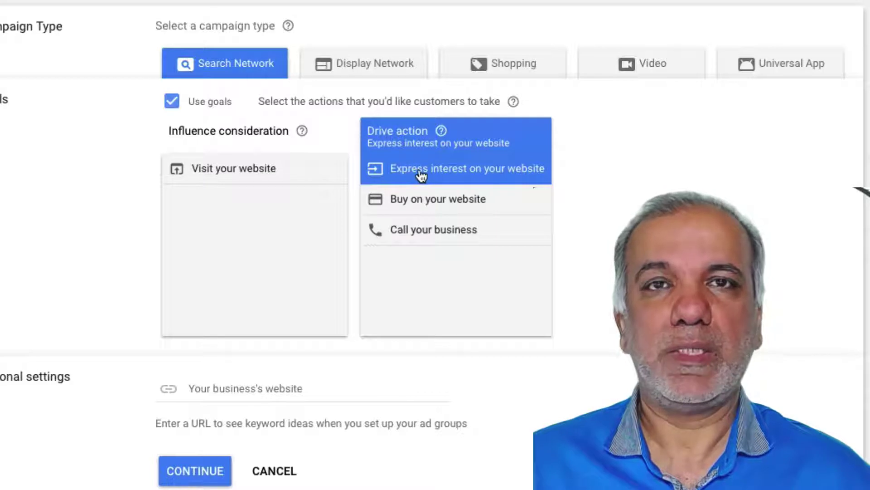
pyautogui.click(478, 175)
pyautogui.click(484, 174)
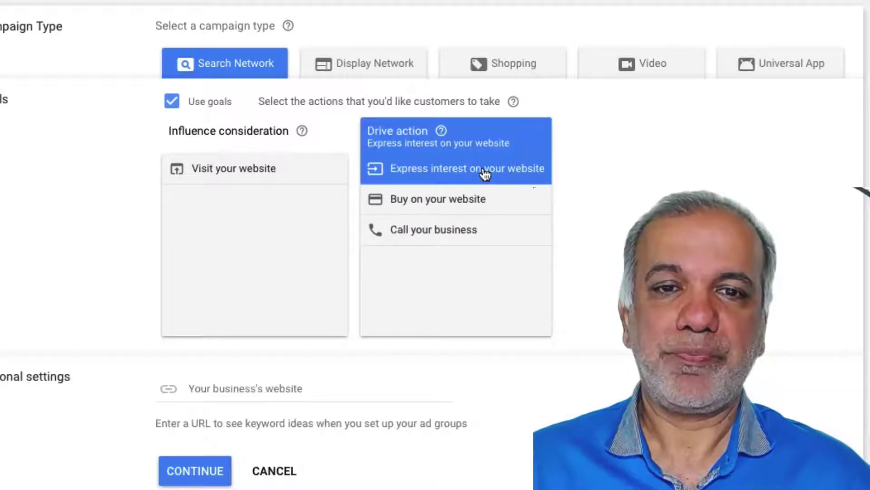
pyautogui.click(210, 390)
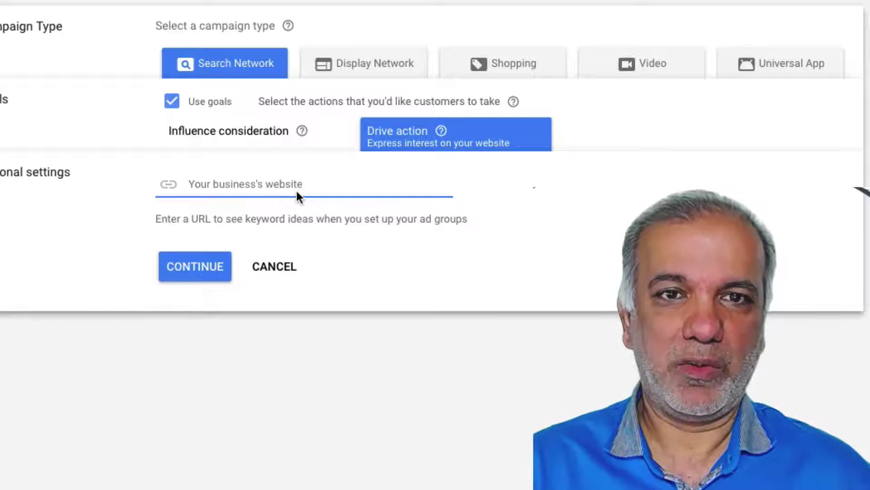
pyautogui.write('https:')
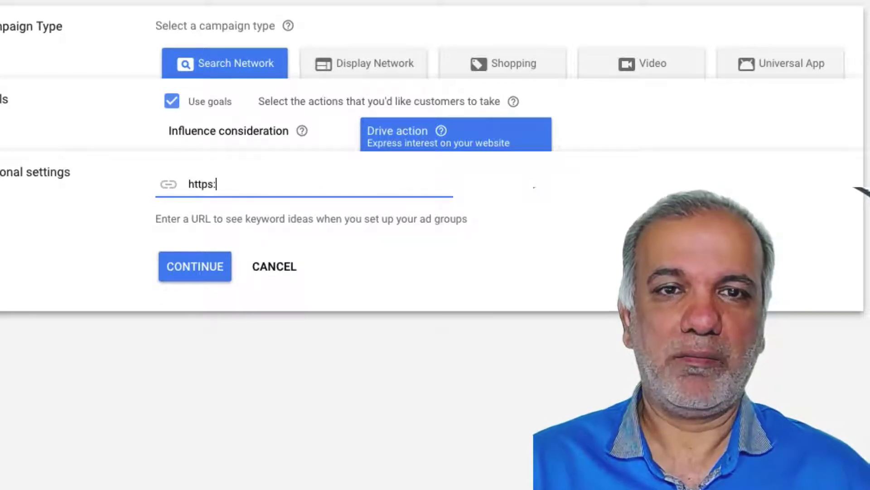
pyautogui.write('//adwords.sfdi')
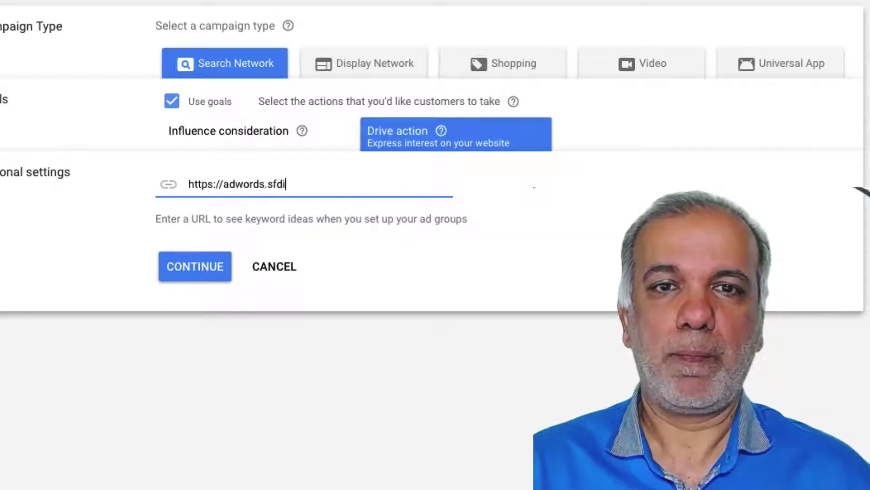
pyautogui.write('gital.co.uk')
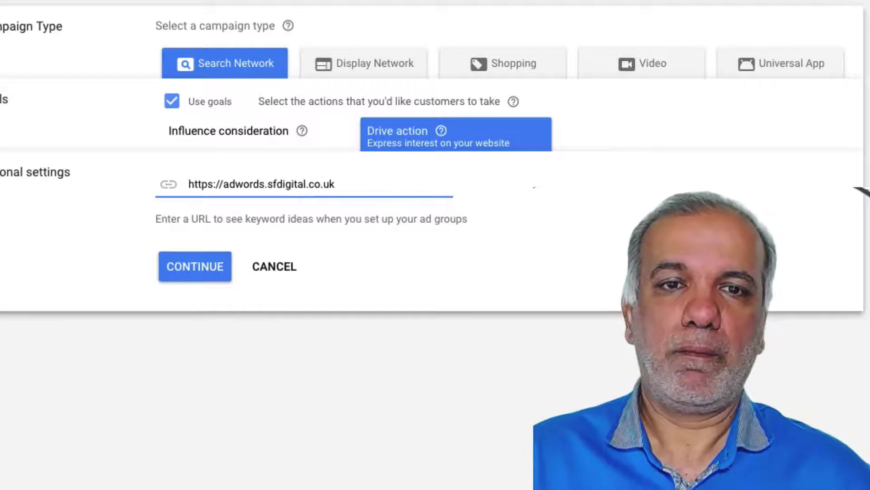
pyautogui.click(190, 266)
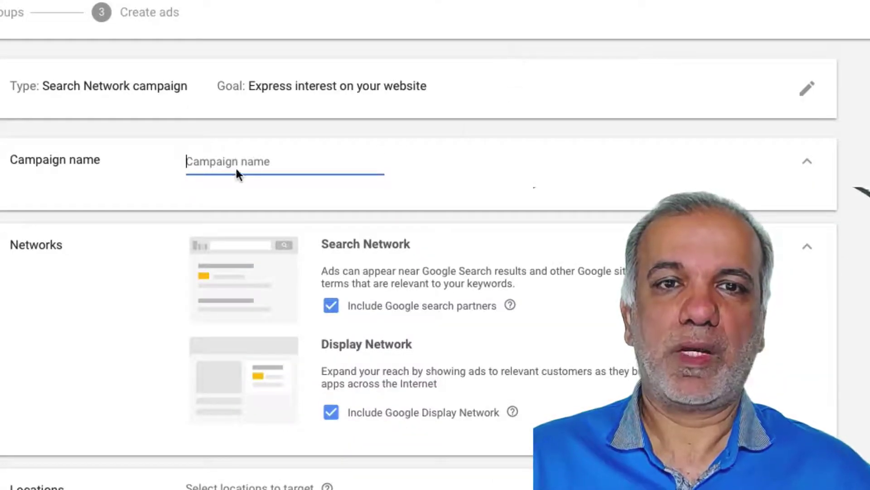
pyautogui.write('T')
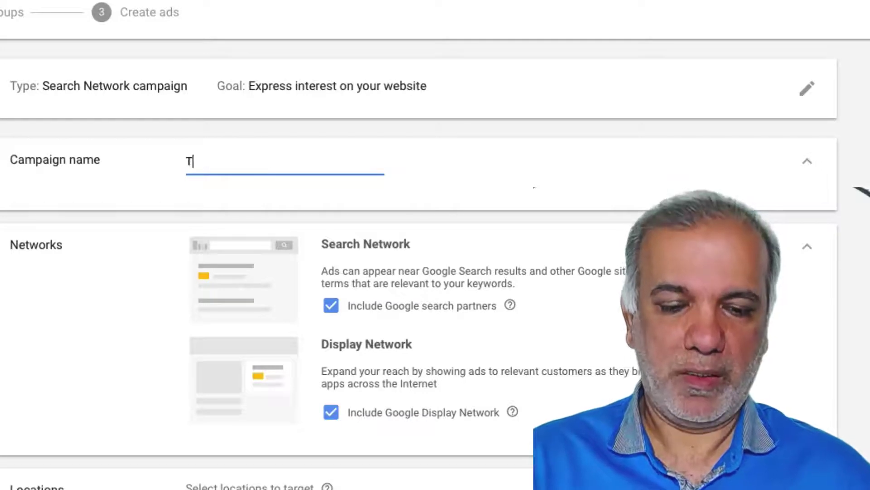
pyautogui.write('sst')
pyautogui.click(454, 190)
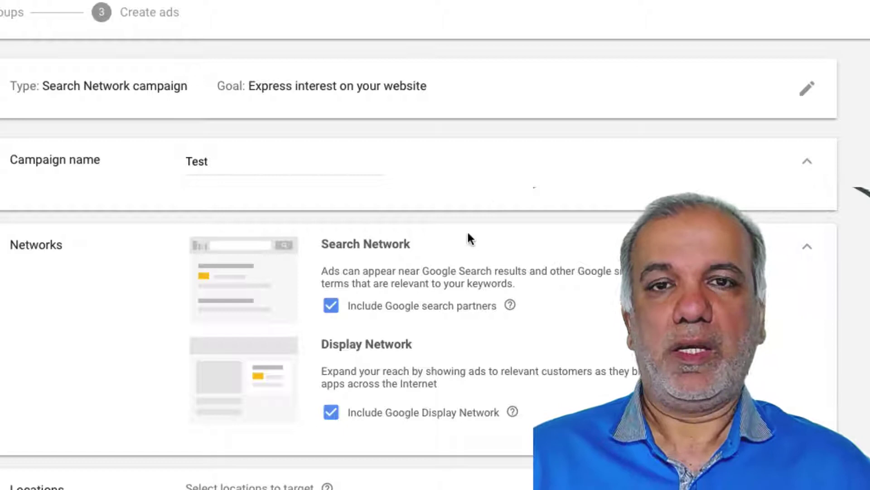
# - Uncheck Google search partners and the Google Display Network so only Google Search remains
pyautogui.scroll(-3, 468, 236)
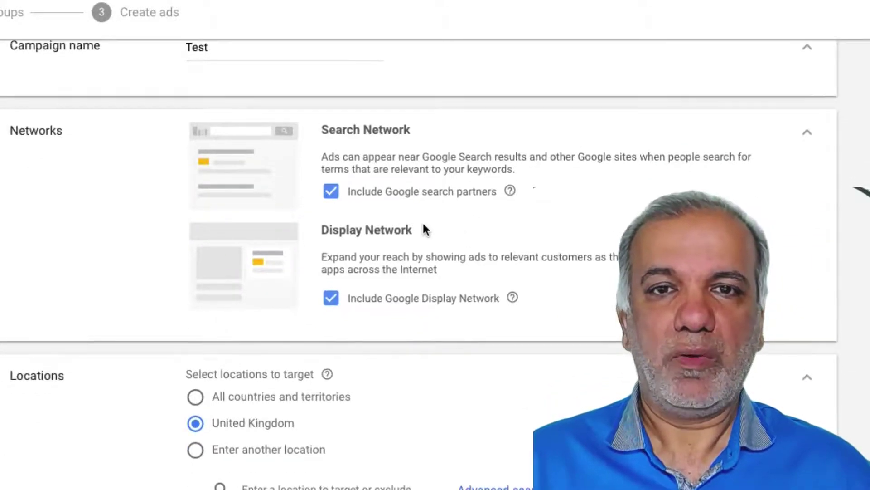
pyautogui.click(331, 191)
pyautogui.click(333, 298)
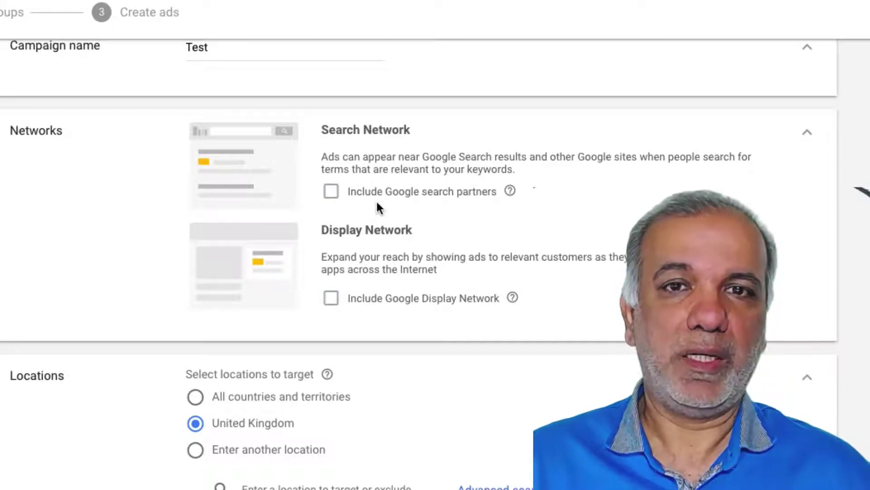
pyautogui.scroll(3, 374, 206)
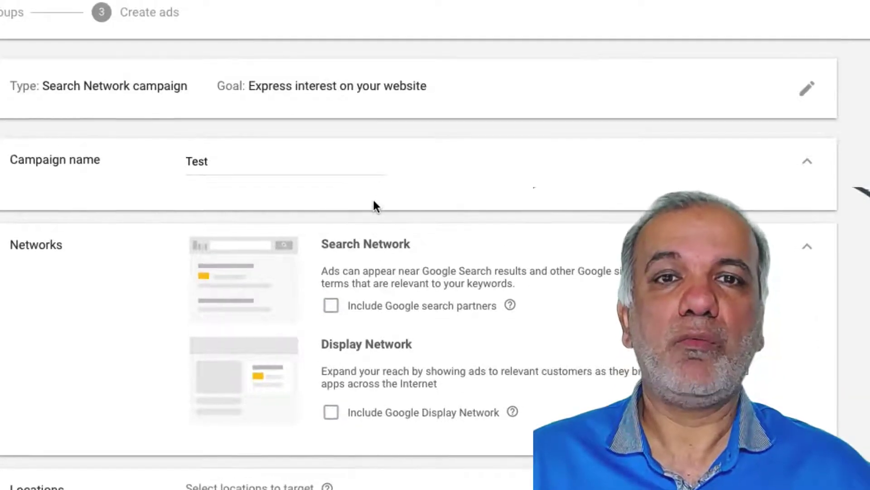
pyautogui.scroll(-2, 374, 203)
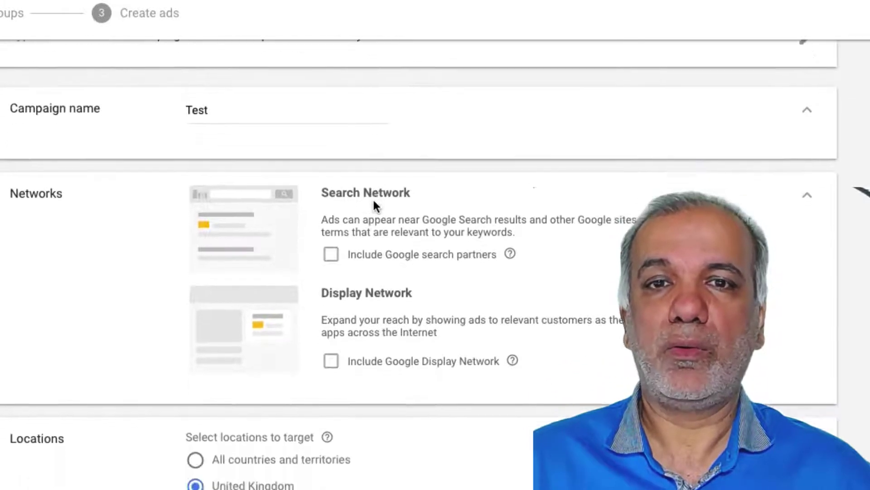
pyautogui.scroll(-1, 375, 205)
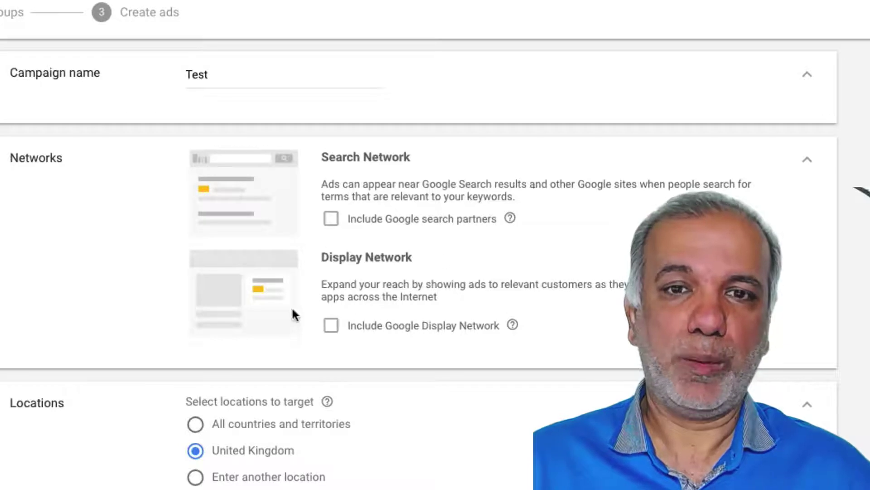
pyautogui.click(331, 328)
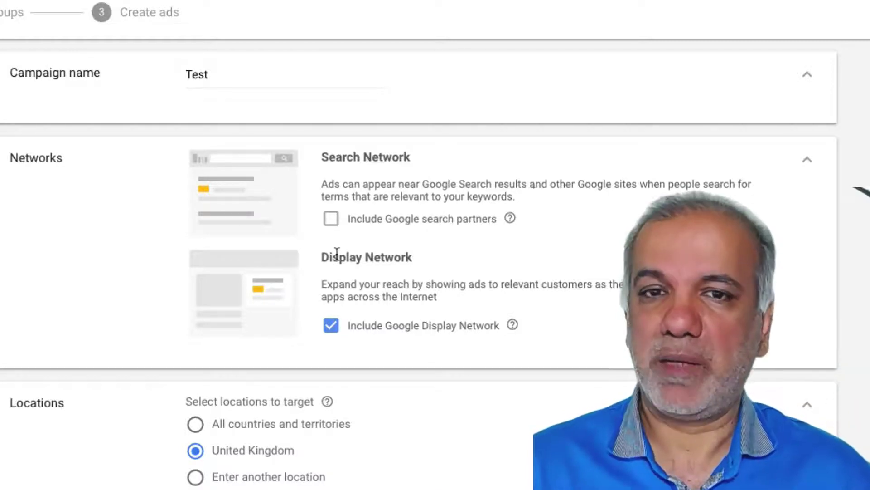
pyautogui.click(331, 325)
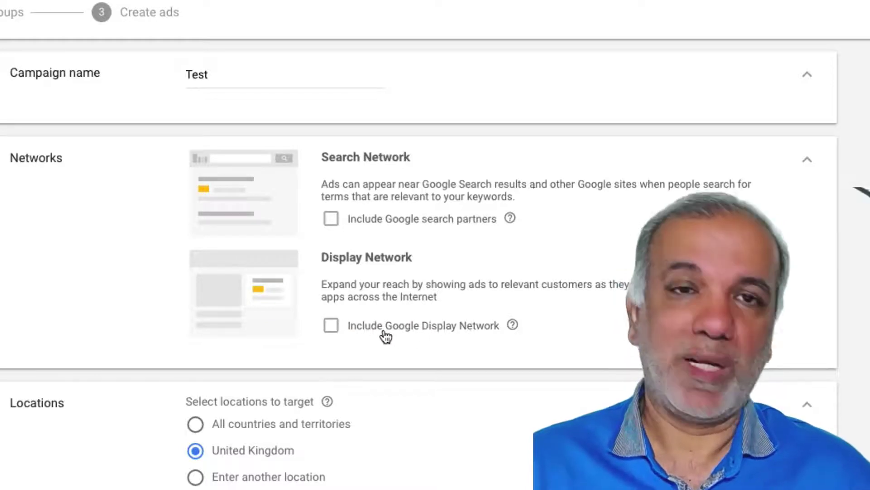
pyautogui.scroll(-2, 383, 336)
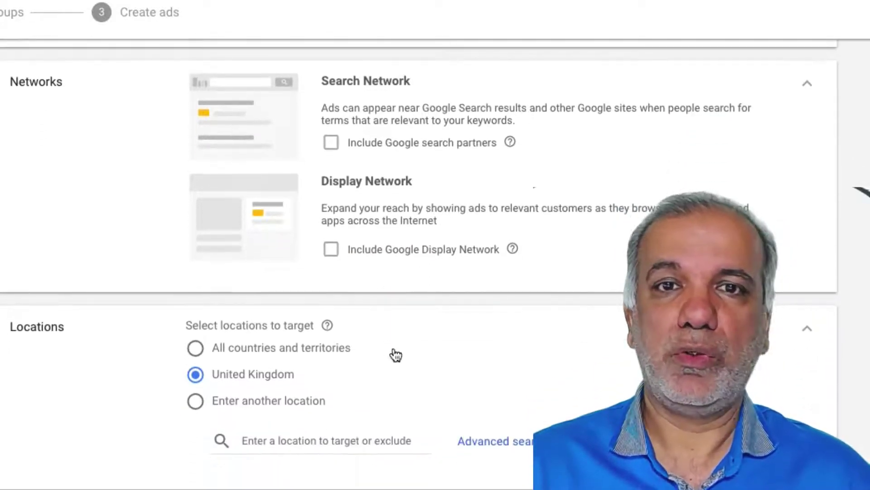
pyautogui.scroll(-2, 395, 356)
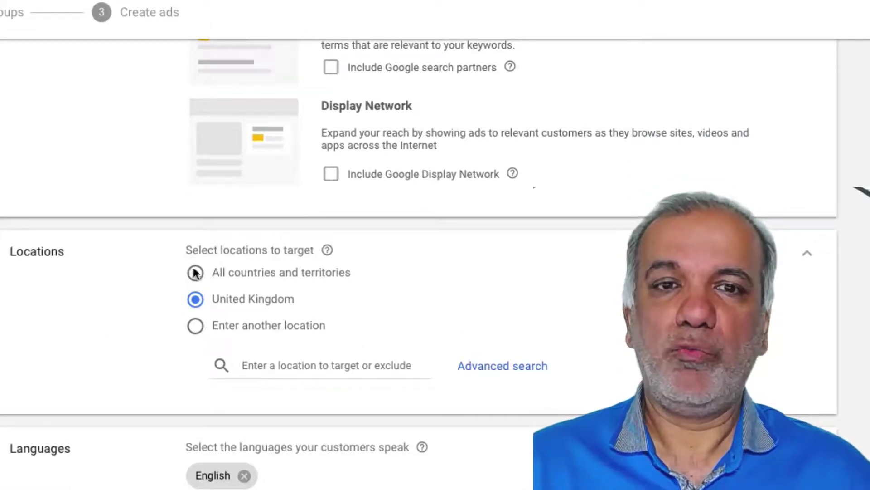
pyautogui.click(277, 362)
# - Add a 5 mi radius around Leighton Buzzard as the location target and save it
pyautogui.click(195, 325)
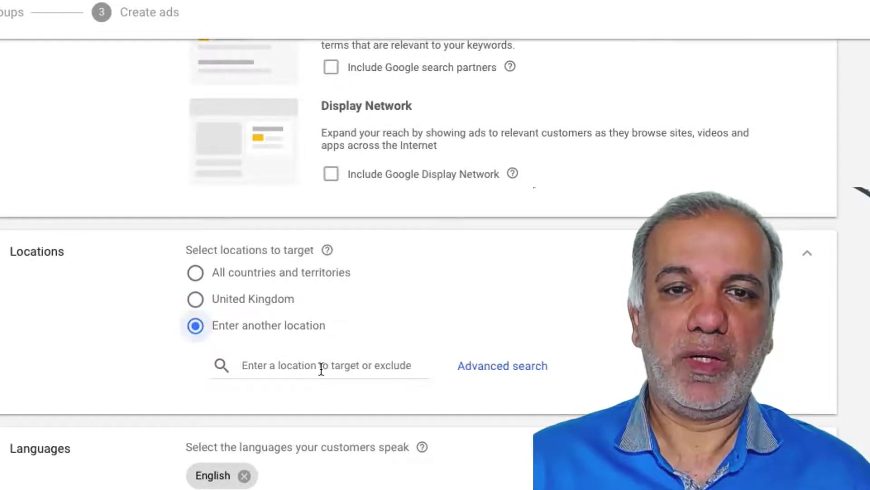
pyautogui.click(516, 381)
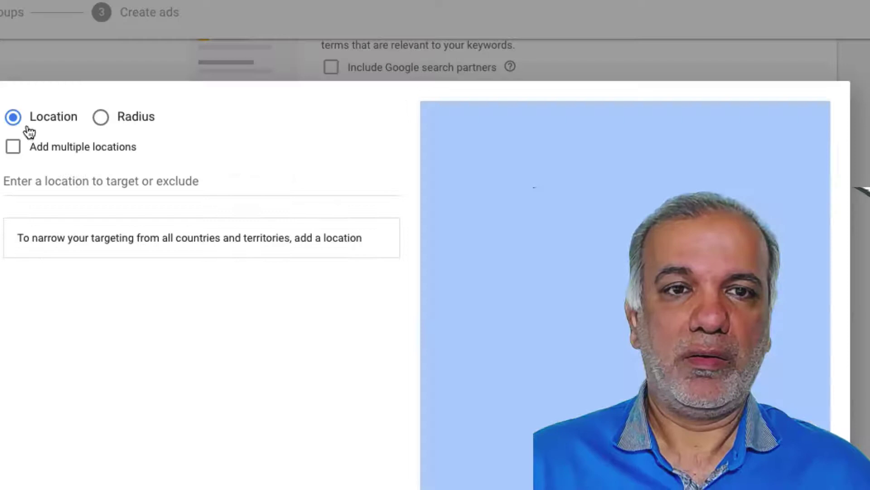
pyautogui.click(104, 124)
pyautogui.click(88, 180)
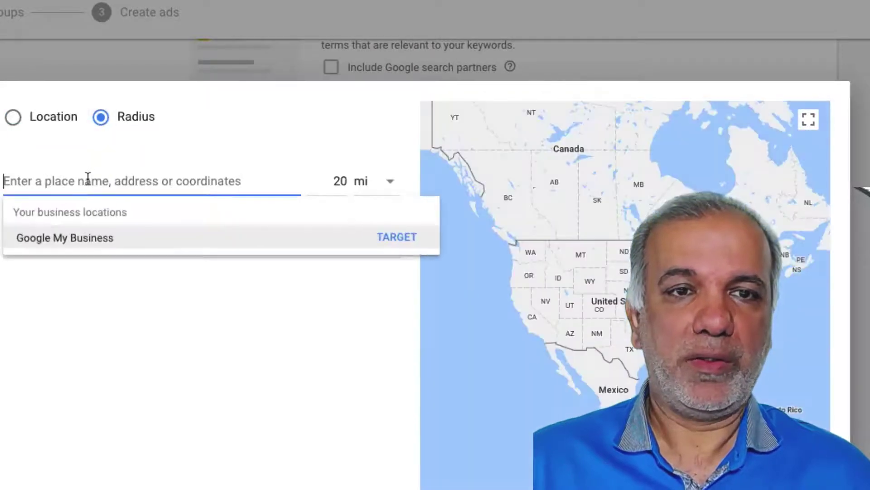
pyautogui.write('leight')
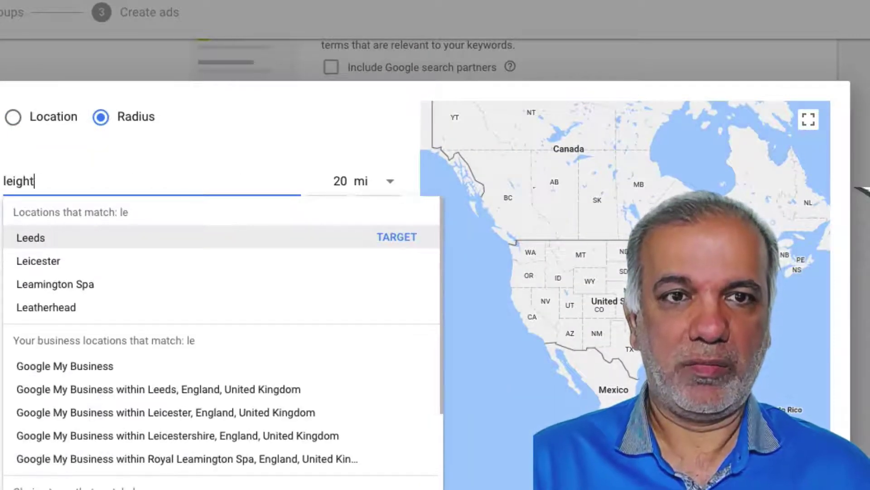
pyautogui.write('on buzzard')
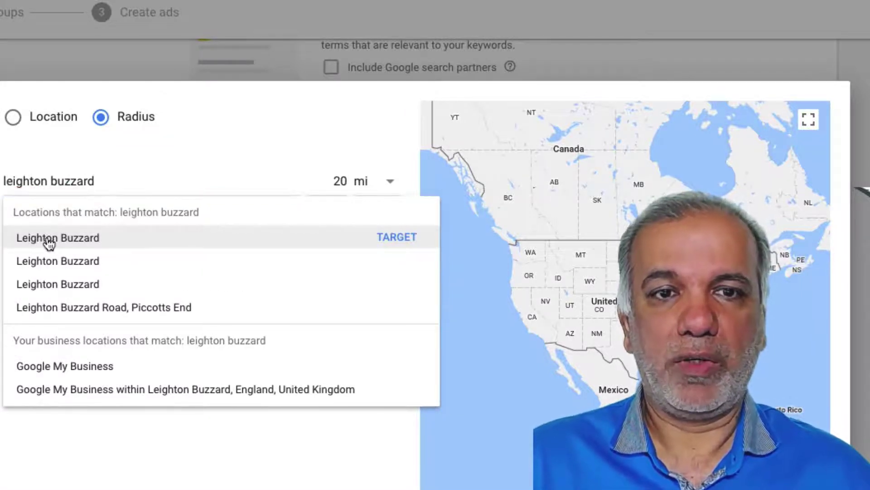
pyautogui.doubleClick(340, 181)
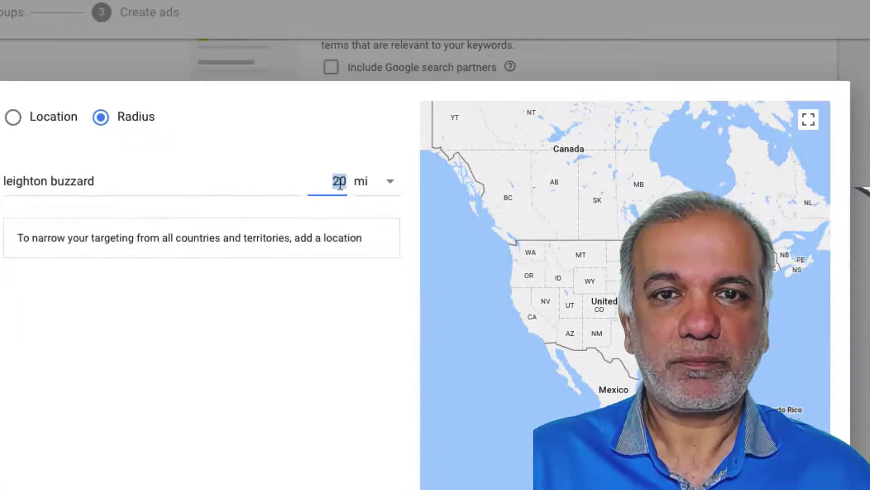
pyautogui.write('5')
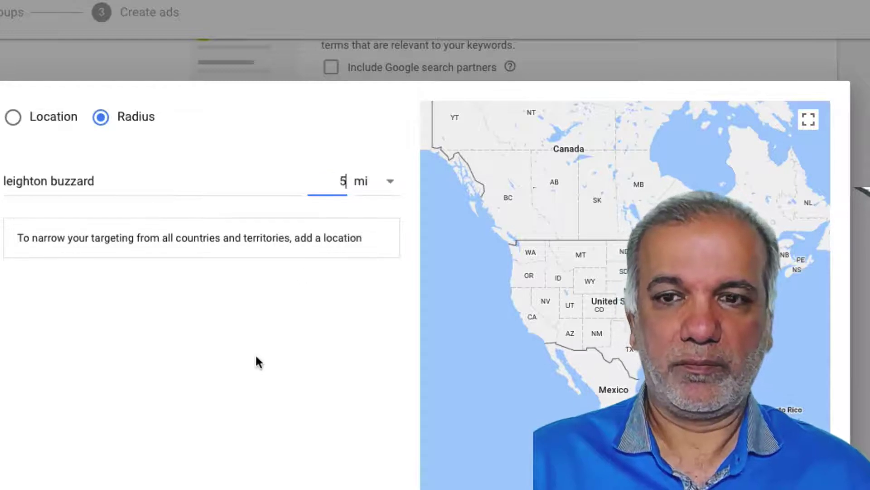
pyautogui.click(256, 356)
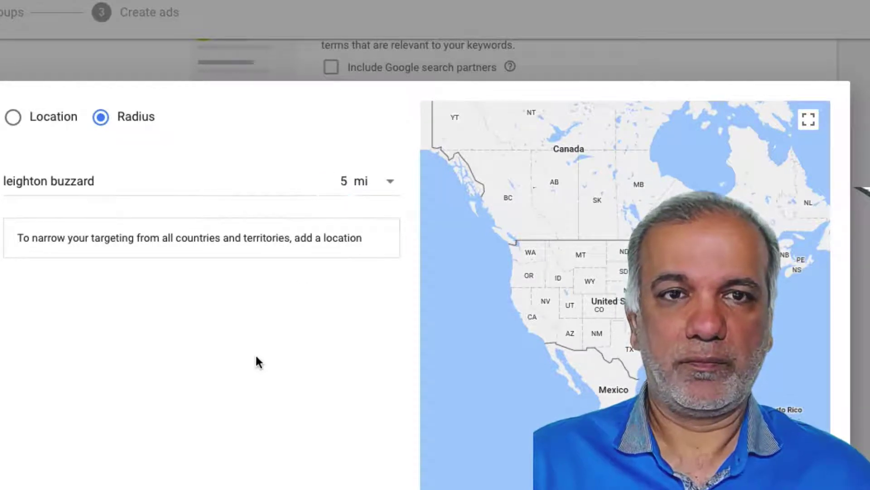
pyautogui.click(165, 186)
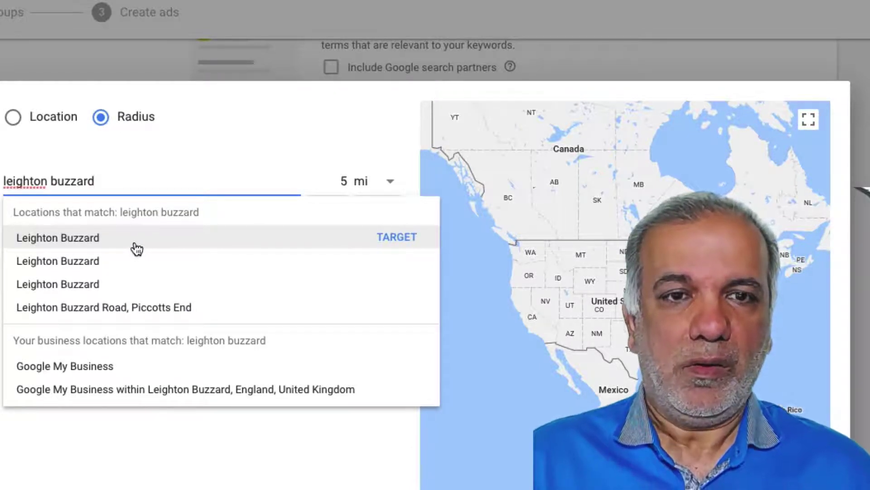
pyautogui.click(88, 267)
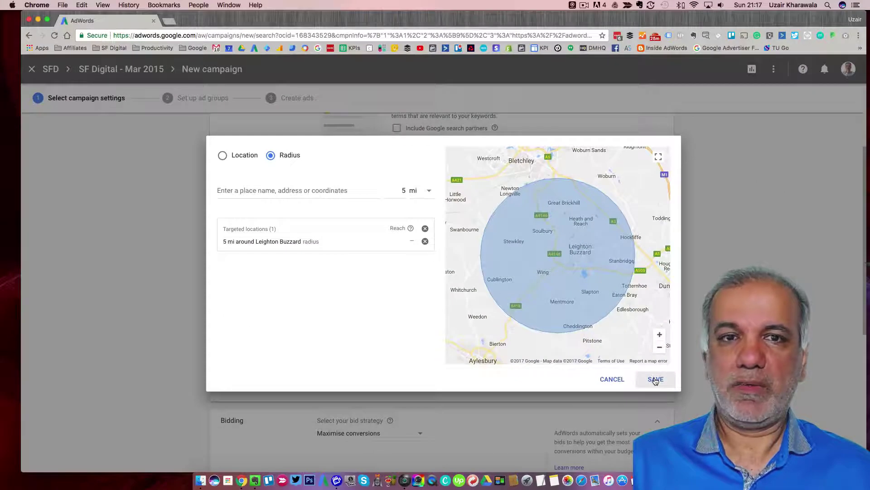
pyautogui.click(656, 380)
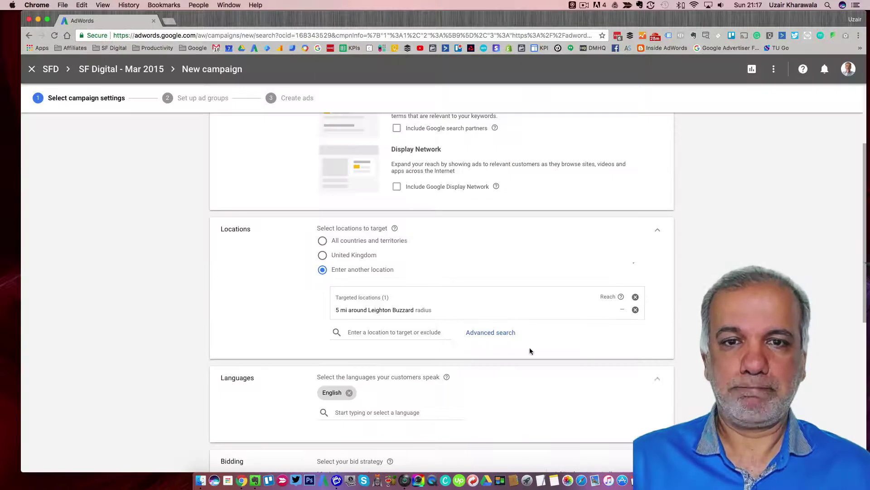
# - Set the bid strategy to Manual CPC with Enable Enhanced CPC unchecked
pyautogui.scroll(-3, 418, 337)
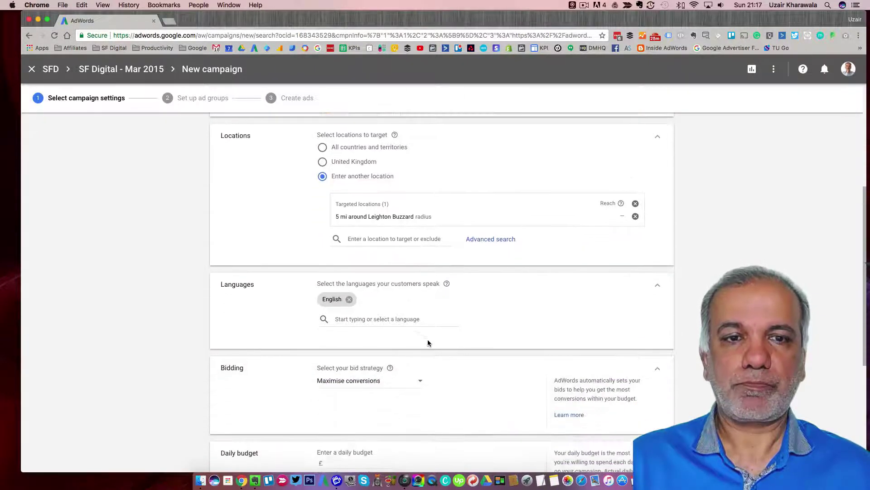
pyautogui.scroll(-2, 429, 344)
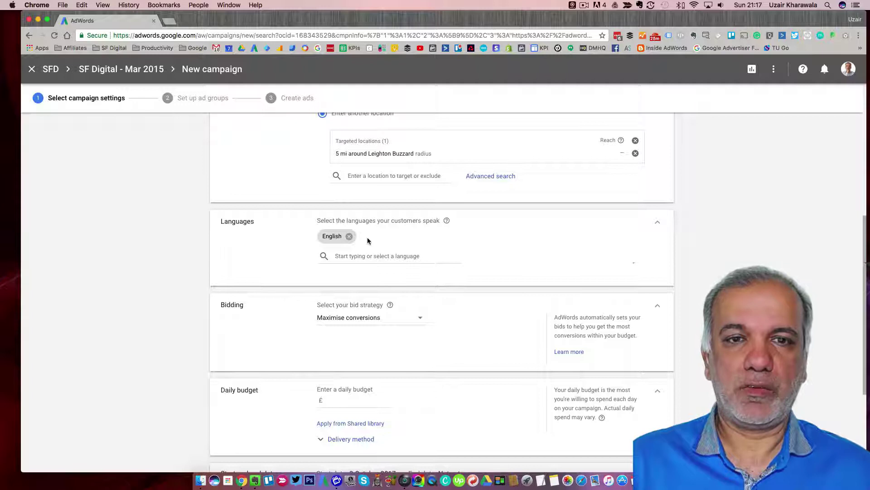
pyautogui.scroll(-2, 454, 316)
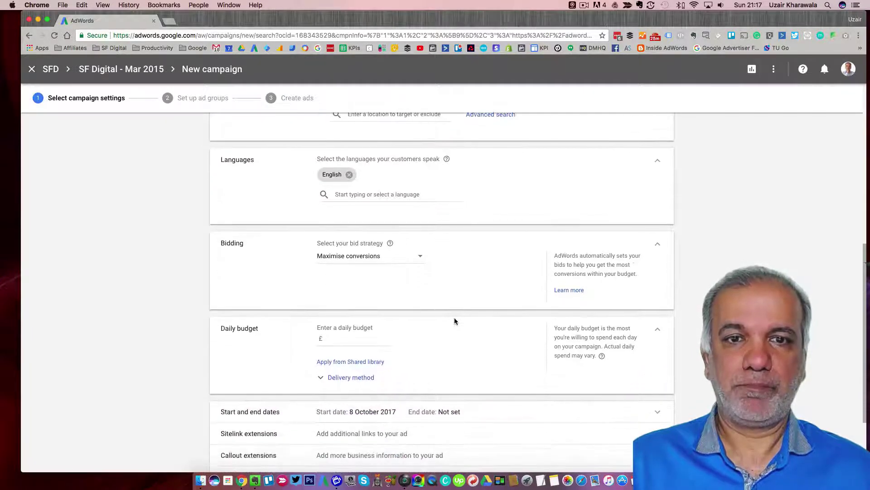
pyautogui.click(421, 258)
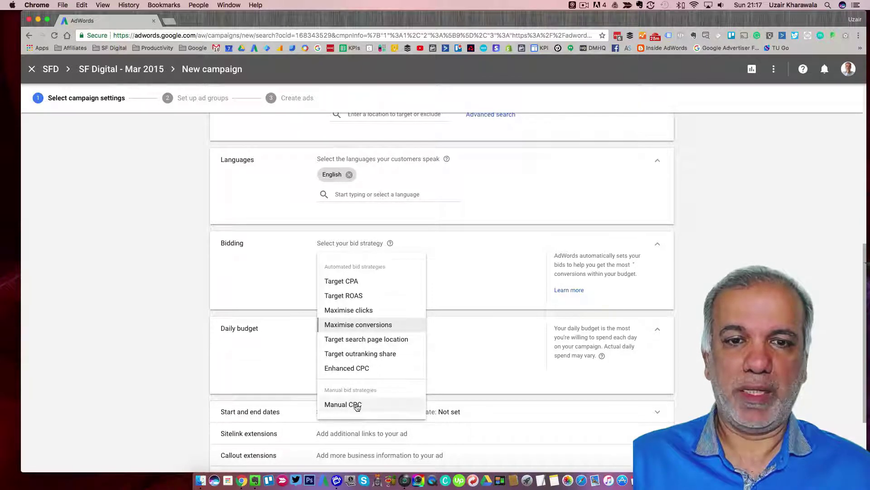
pyautogui.click(342, 404)
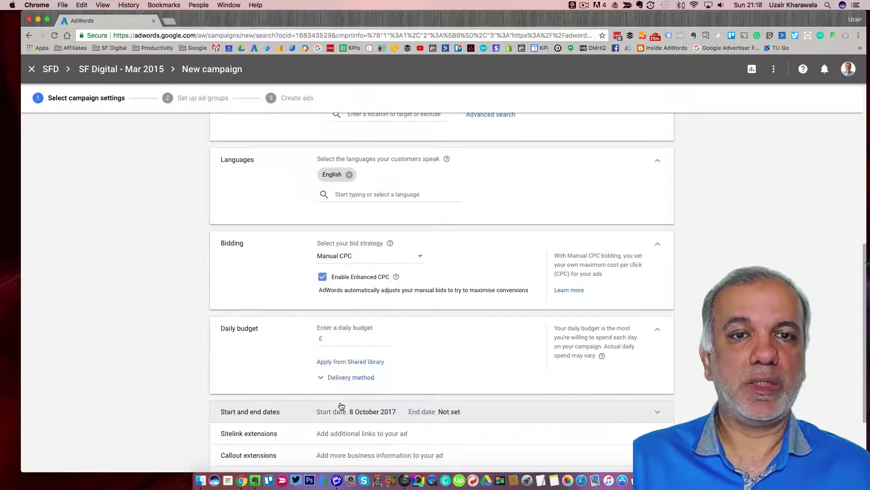
pyautogui.click(323, 278)
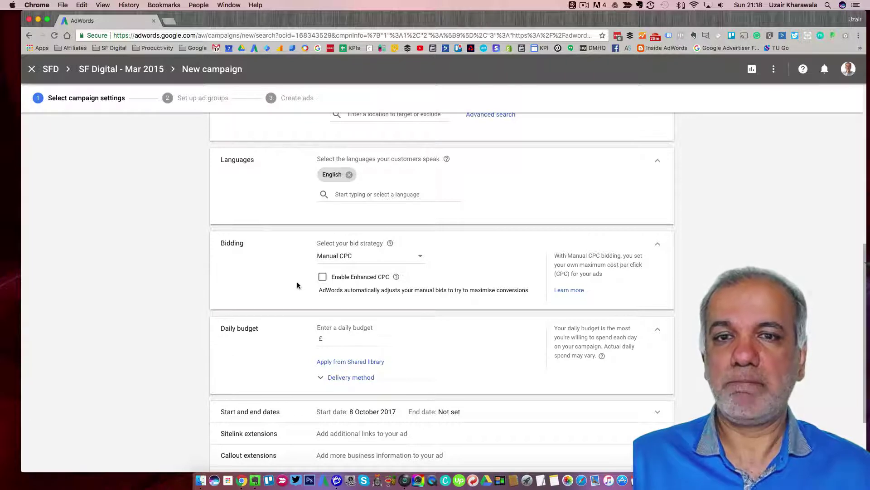
pyautogui.scroll(-3, 297, 285)
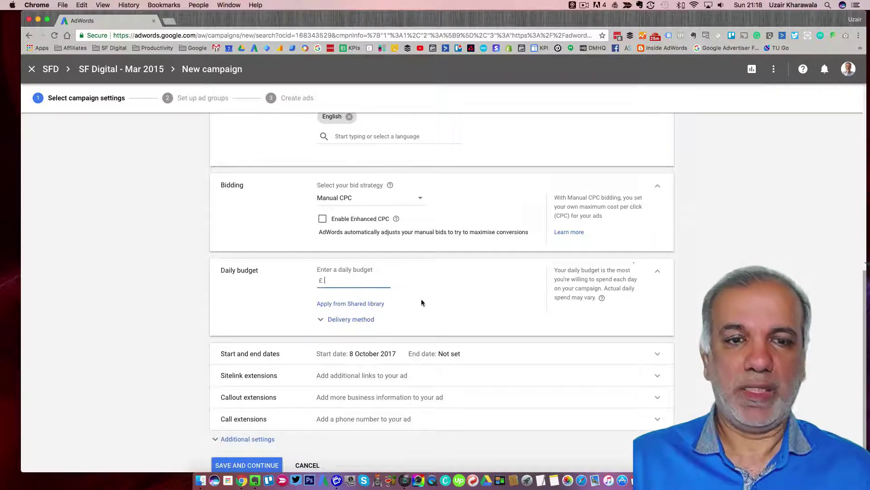
# - Enter a £20 daily budget and expand the delivery method to show Standard delivery
pyautogui.write('20')
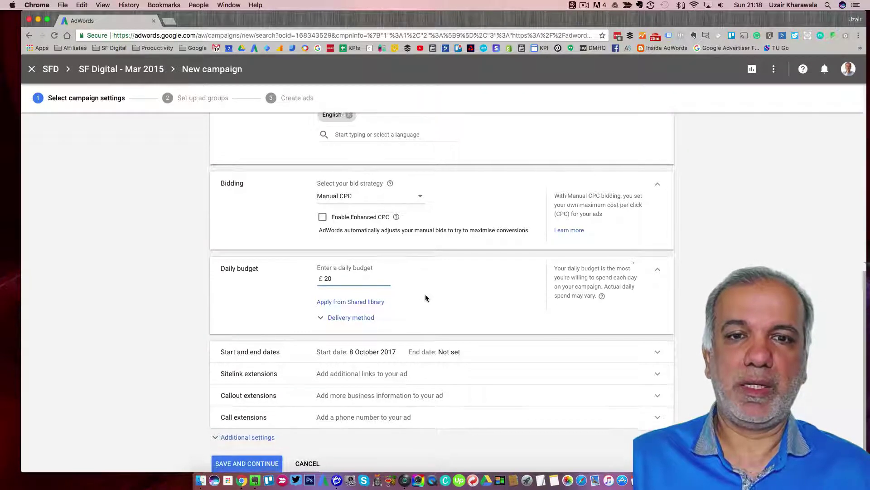
pyautogui.scroll(-3, 425, 298)
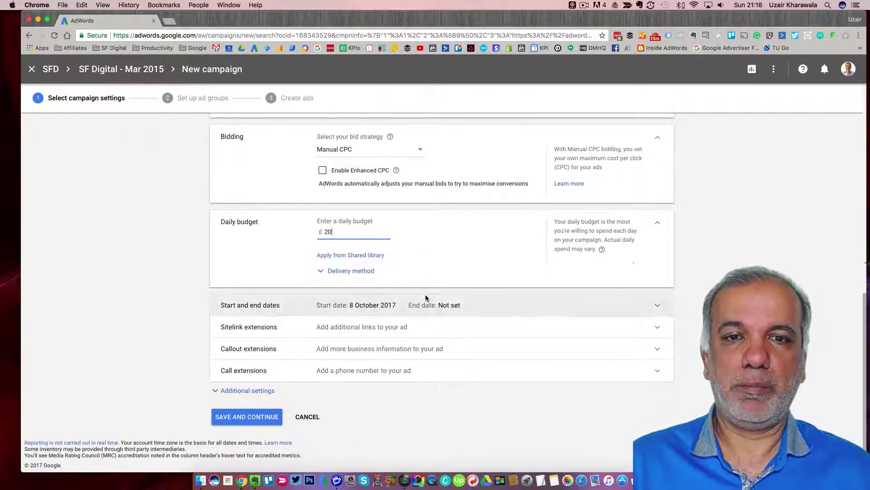
pyautogui.click(324, 272)
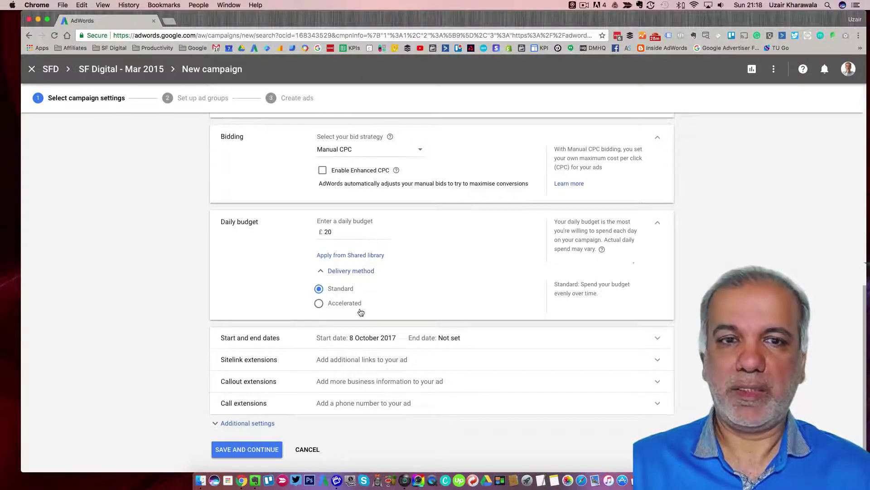
pyautogui.scroll(-2, 383, 306)
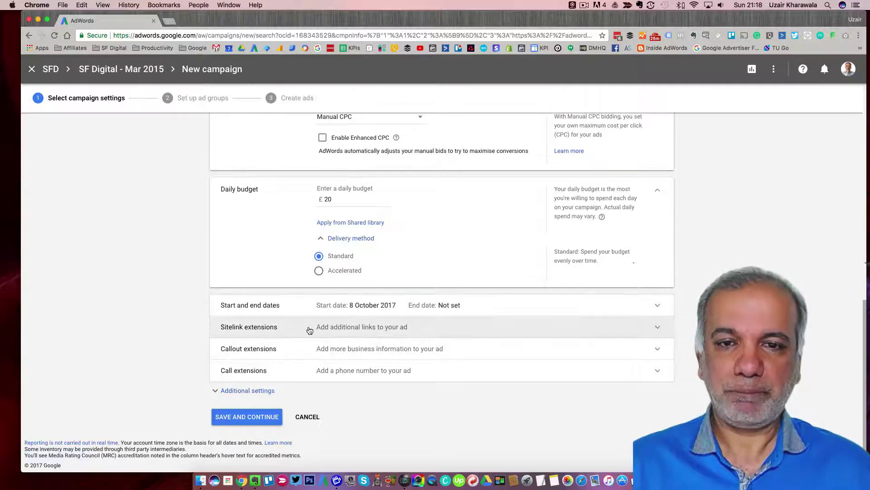
# - Tick the Blog, Corporate Headshots, Google Adwords, Products, Promotional Videos and What We Do sitelinks
pyautogui.click(373, 327)
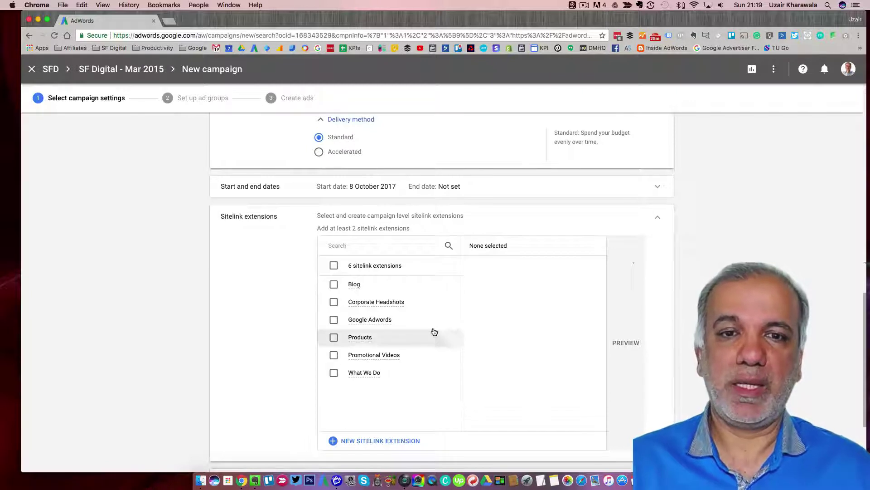
pyautogui.click(333, 285)
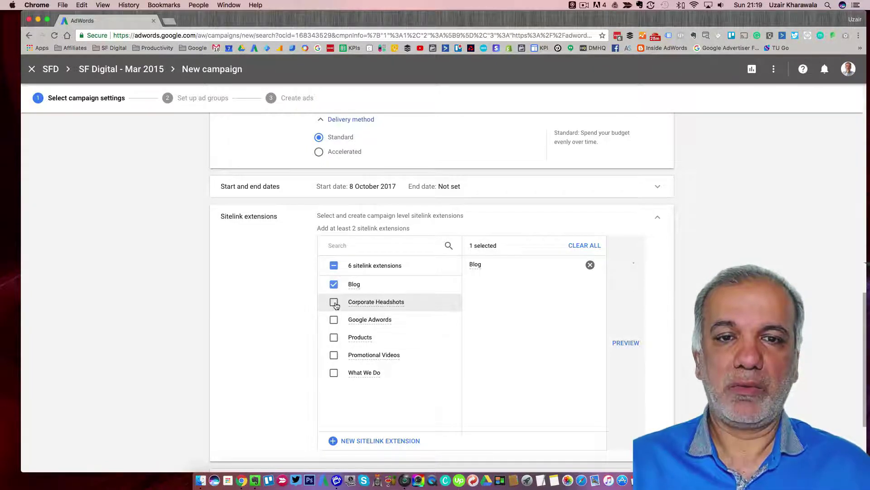
pyautogui.click(334, 302)
pyautogui.click(334, 319)
pyautogui.click(334, 337)
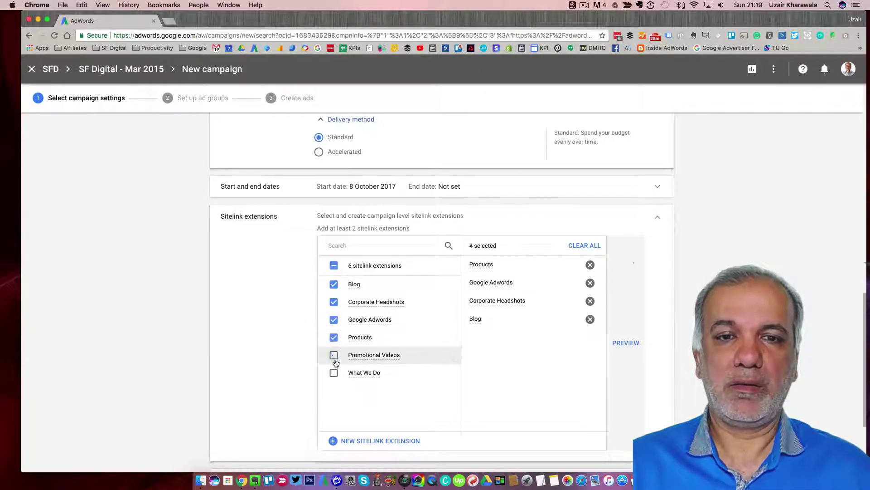
pyautogui.click(334, 355)
pyautogui.click(334, 373)
pyautogui.scroll(-1, 382, 329)
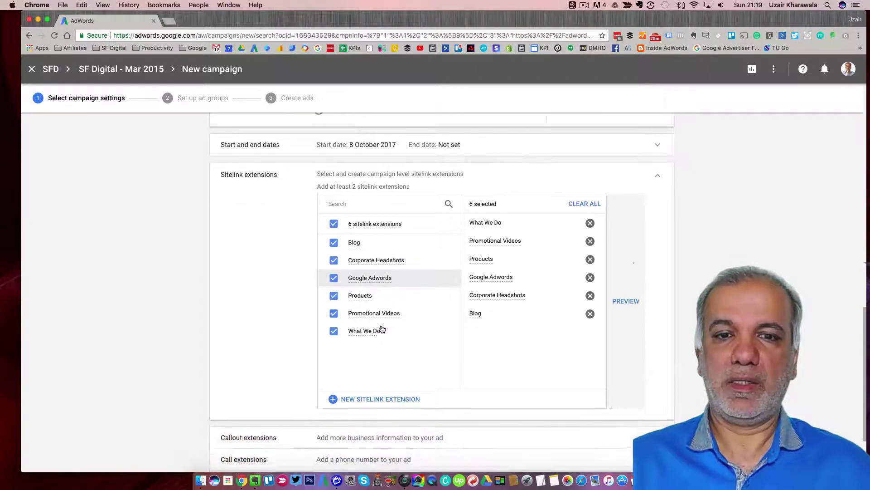
pyautogui.scroll(-1, 381, 329)
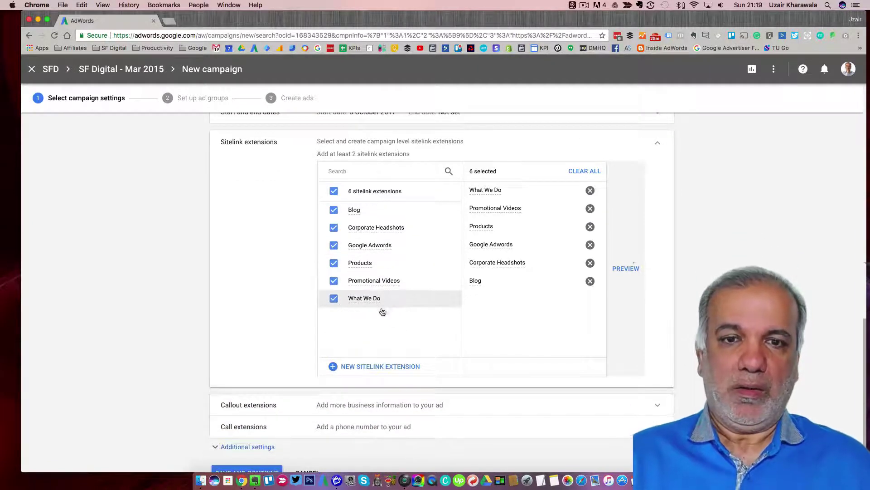
pyautogui.scroll(-1, 382, 309)
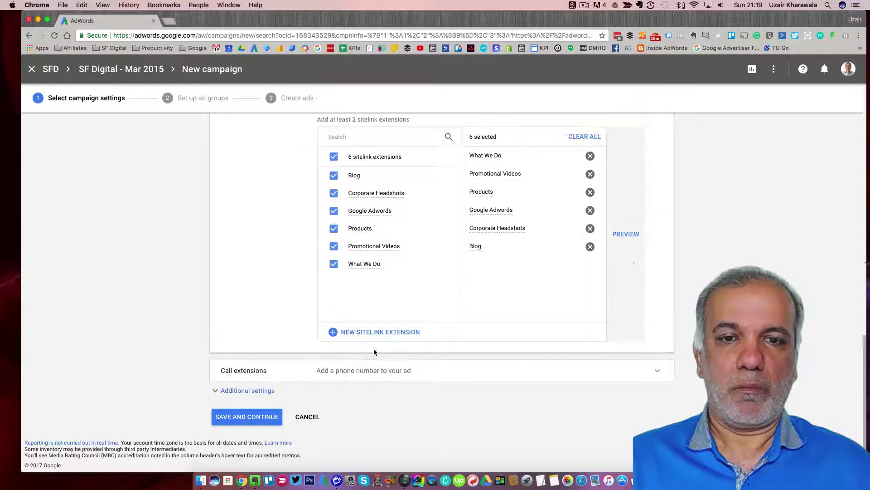
# - Select the 'Open 7 Days A Week' callout and the business phone number call extension
pyautogui.scroll(-3, 523, 350)
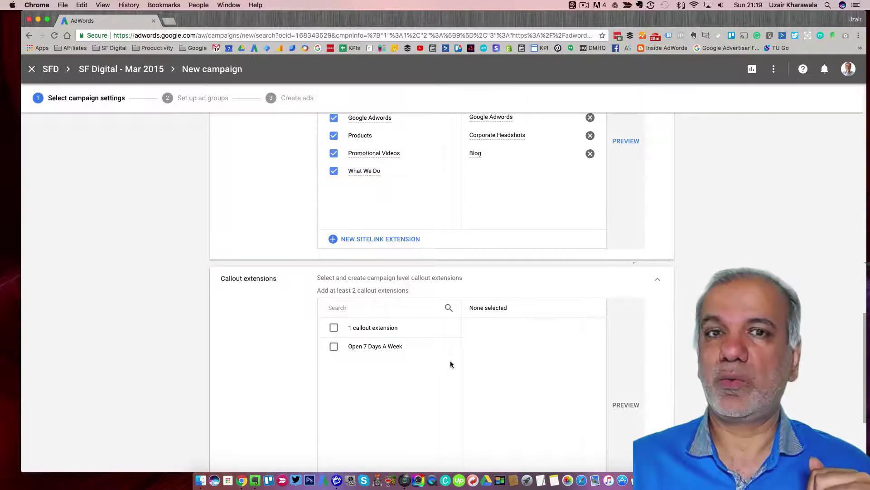
pyautogui.click(334, 346)
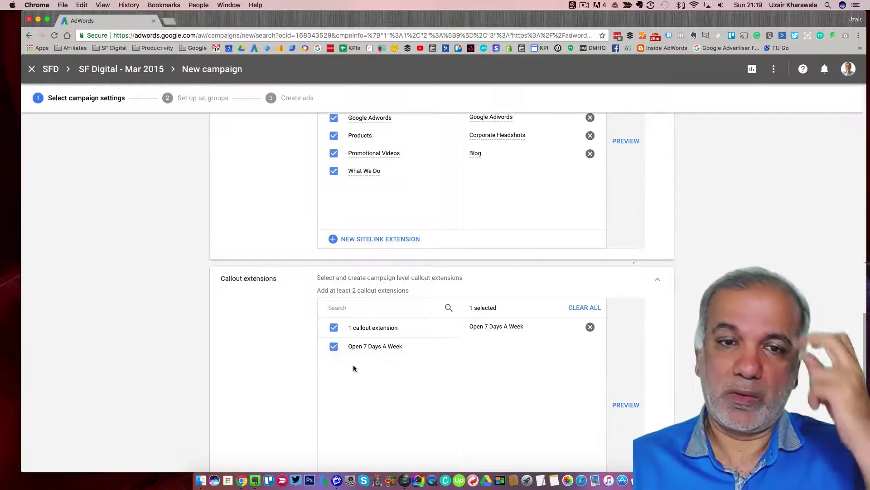
pyautogui.scroll(-5, 361, 370)
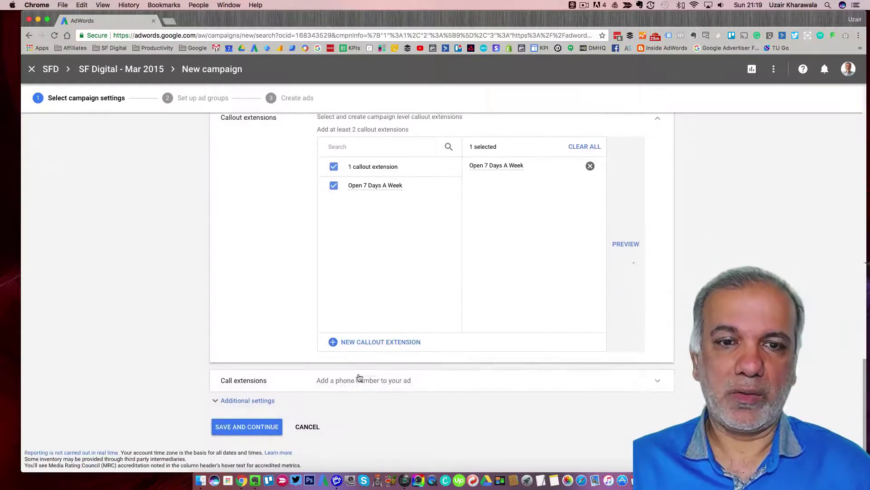
pyautogui.click(267, 374)
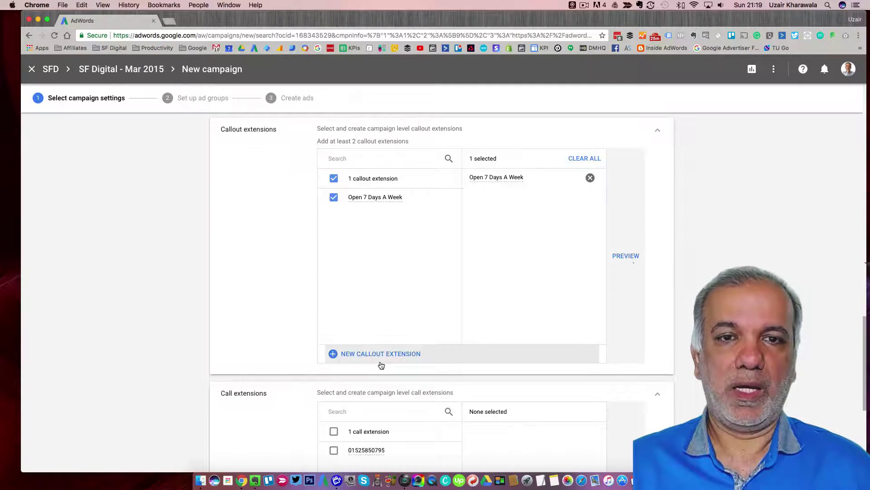
pyautogui.scroll(-5, 381, 366)
pyautogui.click(334, 284)
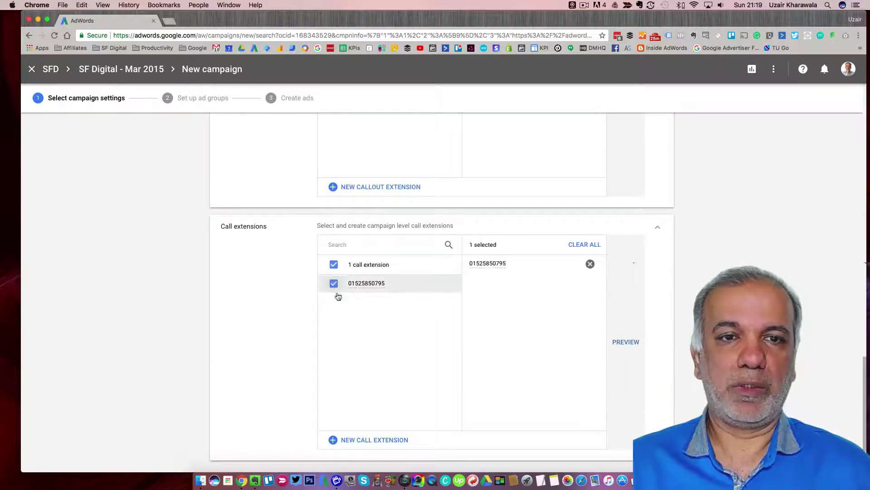
pyautogui.scroll(-3, 378, 311)
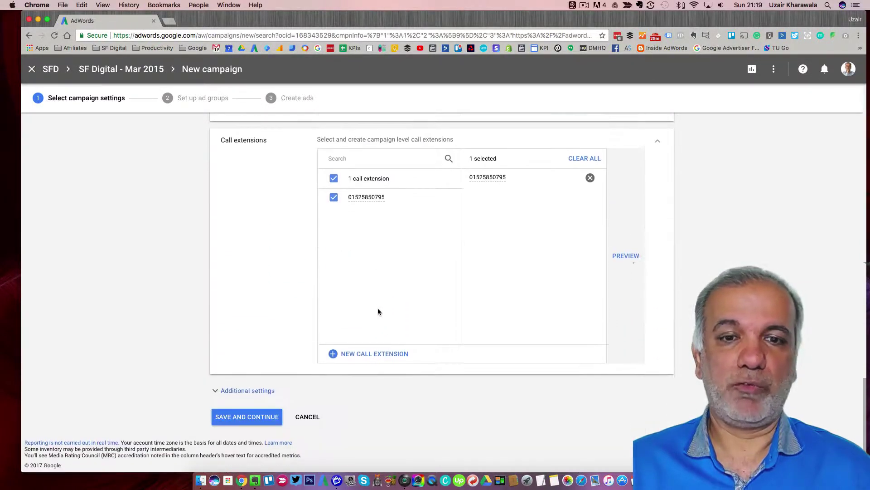
# - Submit the Test campaign's settings with Save and Continue
pyautogui.click(239, 418)
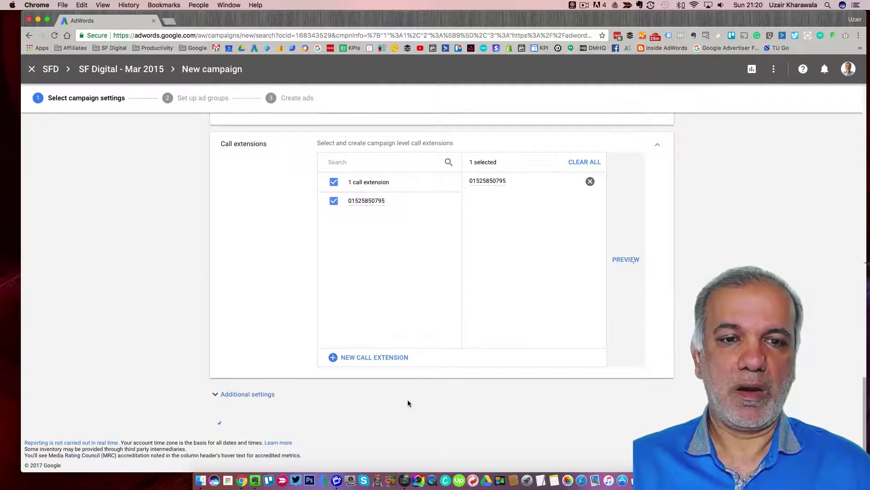